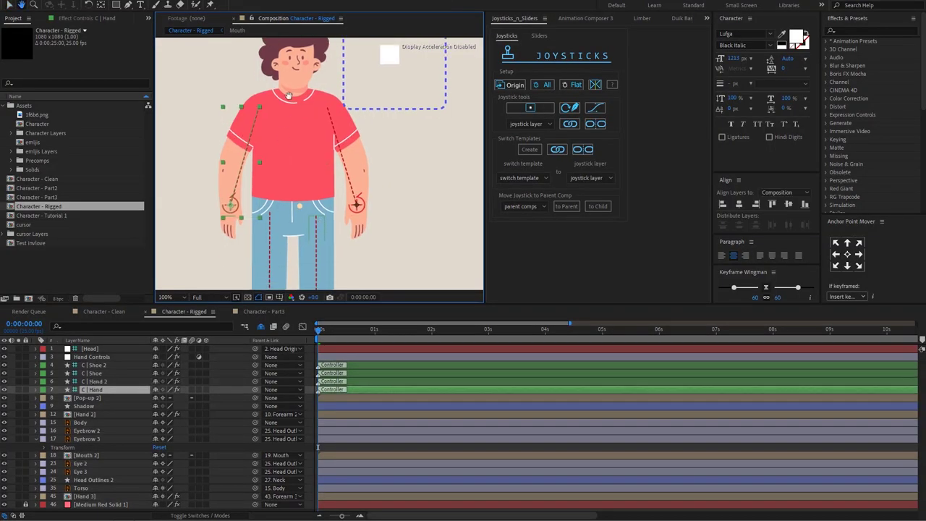
Select both shoe controllers and the head controller on the rigged character.
click(287, 186)
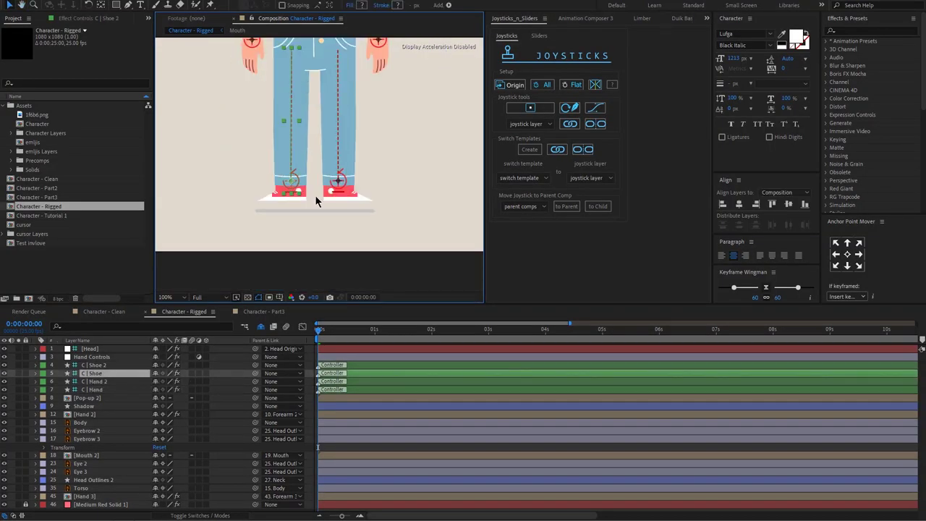
click(318, 197)
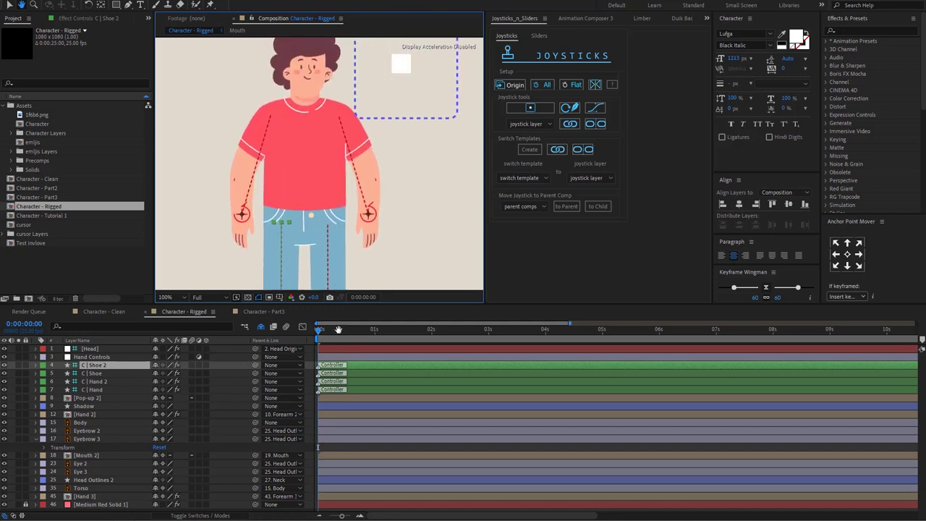
click(399, 129)
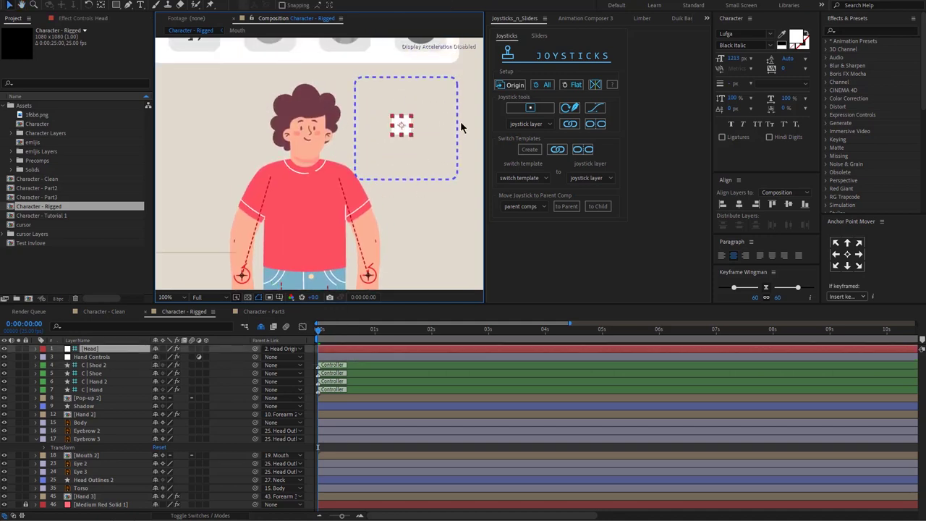
Select the Hand 2 layer, solo it, and bring the isolated hand into view.
click(22, 415)
click(19, 415)
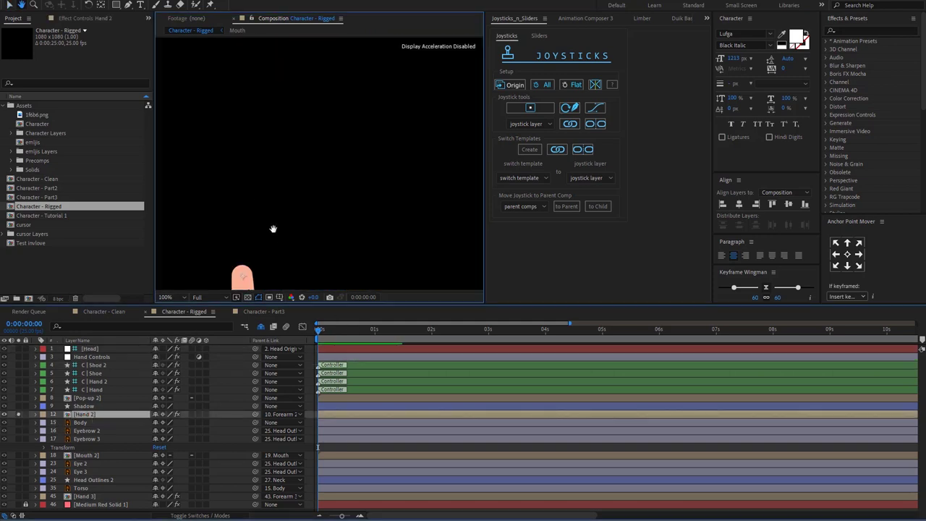
drag(270, 227, 329, 113)
scroll(311, 153, up, 4)
scroll(310, 155, down, 2)
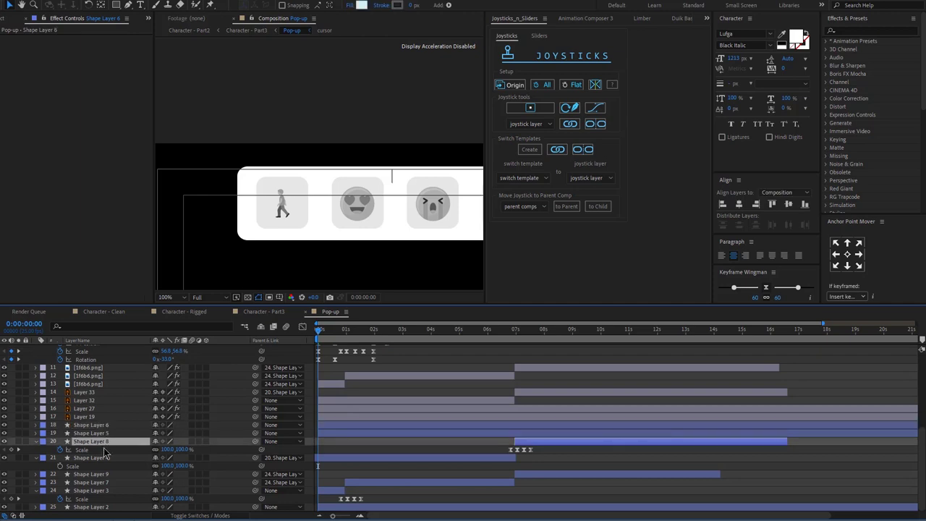
Move the pop-up card into view and scrub to where the cursor reaches the first icon.
drag(292, 215, 267, 155)
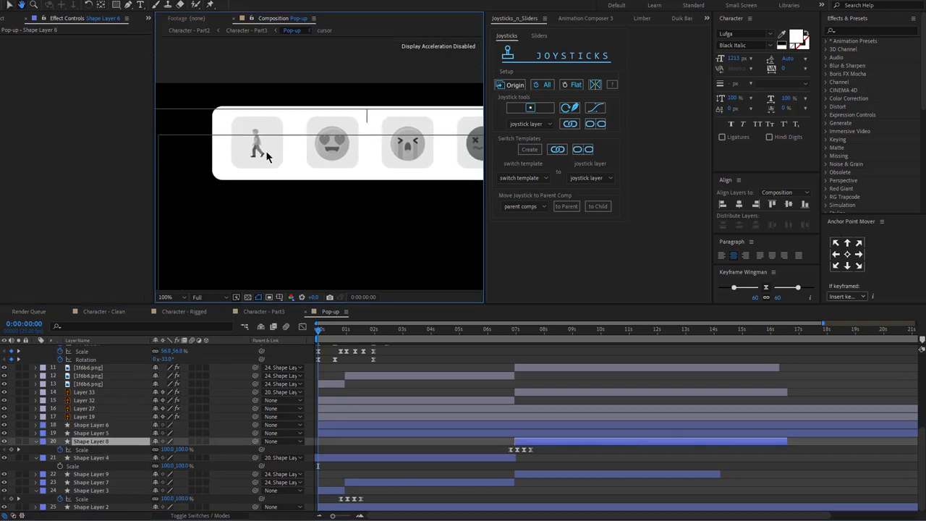
drag(323, 331, 335, 330)
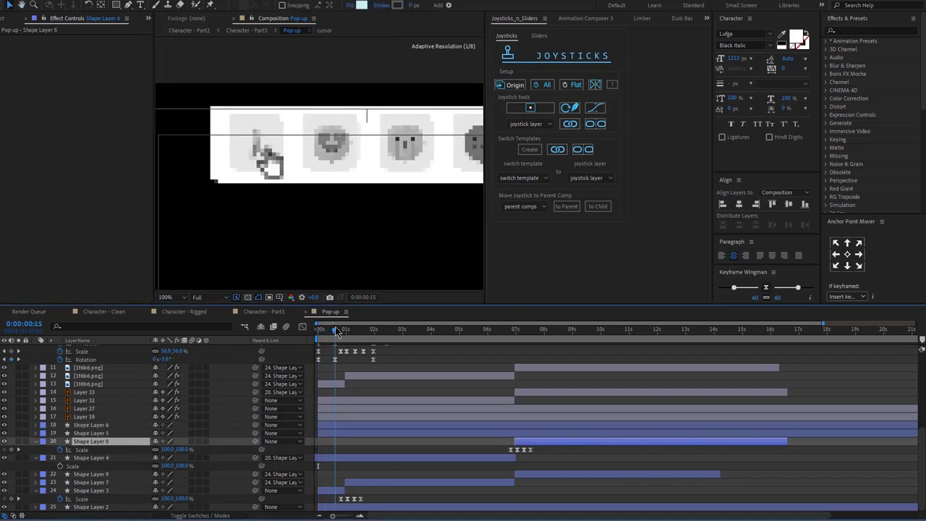
drag(333, 516, 345, 516)
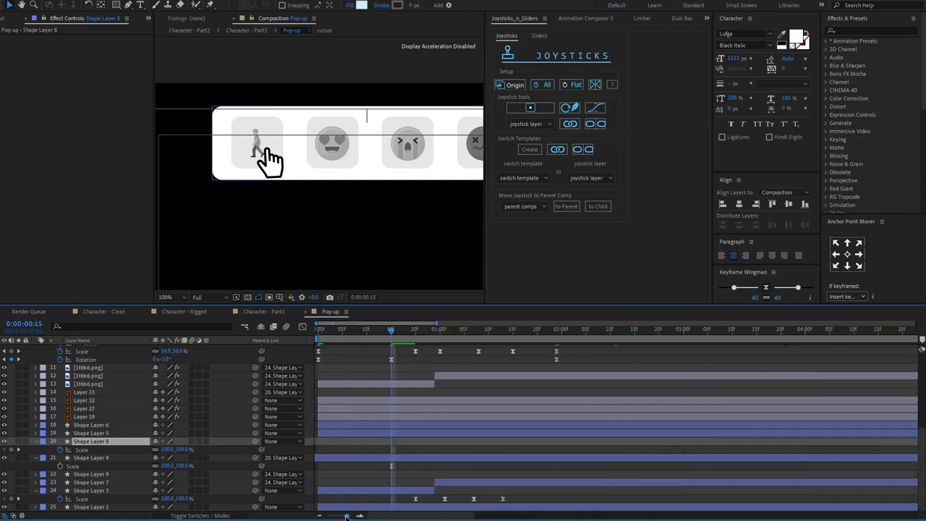
scroll(139, 383, up, 3)
scroll(140, 383, up, 2)
Select the cursor layer's Time Remap keyframe, play through the click, then select Shape Layer 10.
click(101, 460)
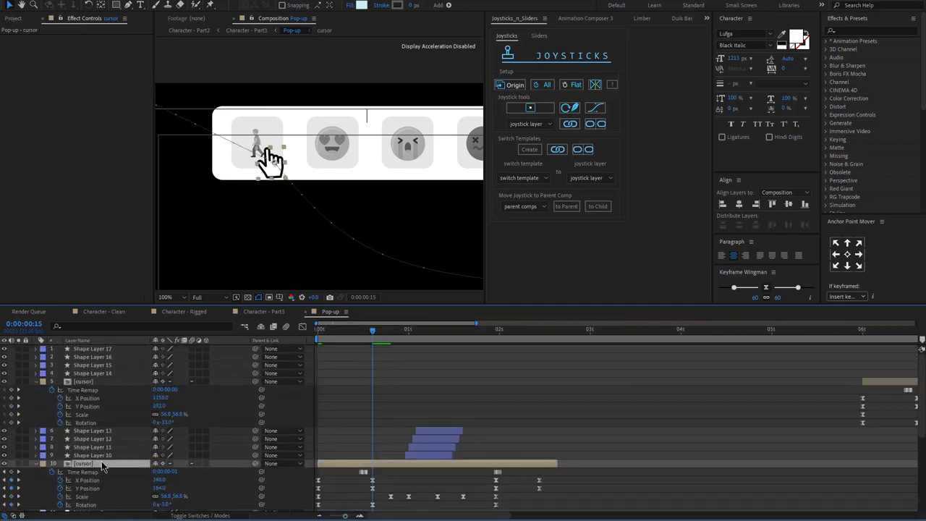
scroll(259, 442, down, 1)
click(363, 448)
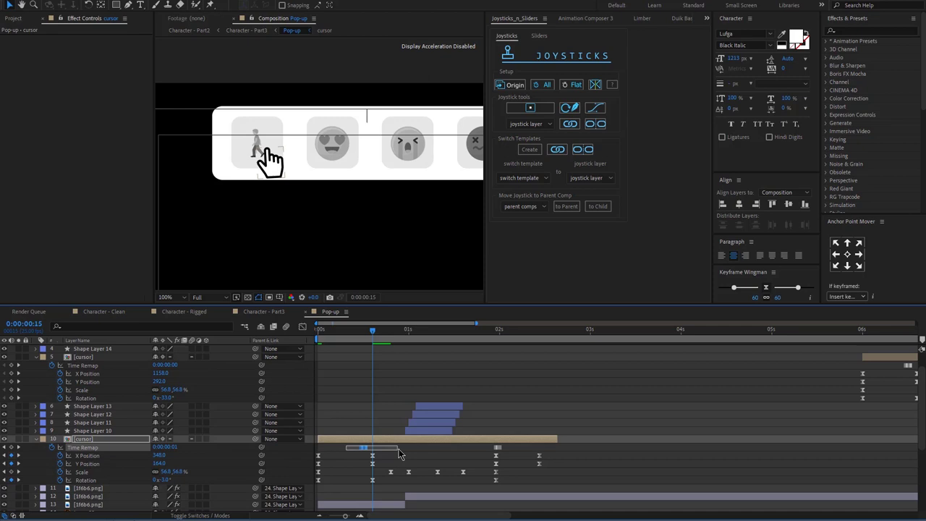
click(356, 332)
drag(356, 334, 419, 339)
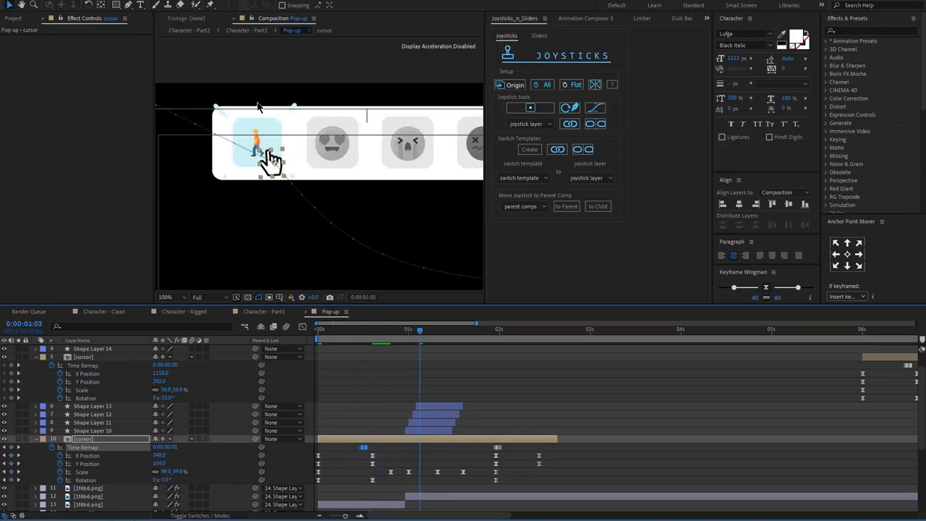
click(219, 114)
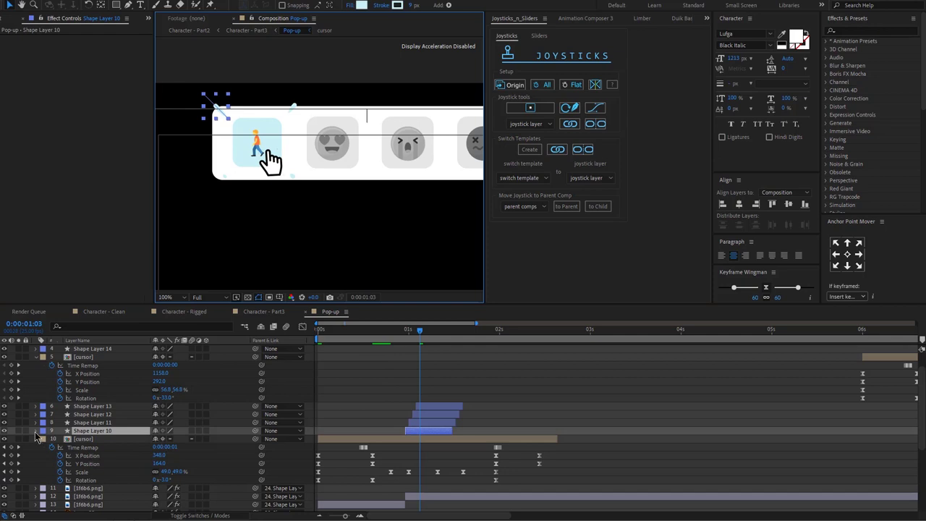
Open Character - Part3, select the Shadow layer and head controller while scrubbing forward.
click(35, 430)
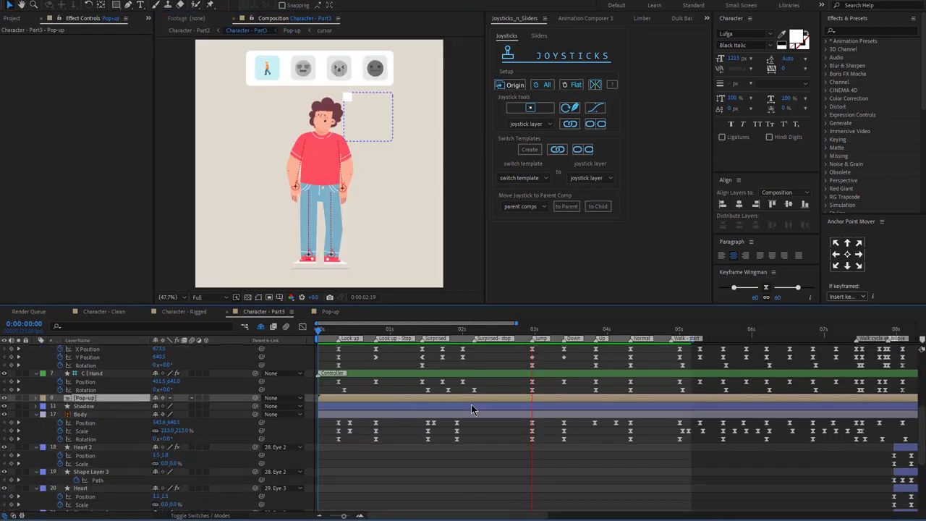
click(263, 311)
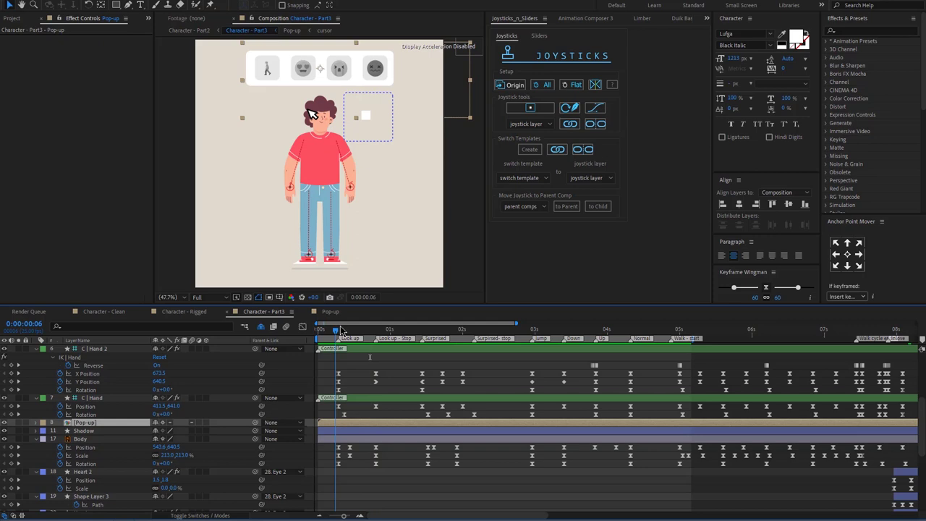
click(85, 432)
drag(350, 334, 372, 333)
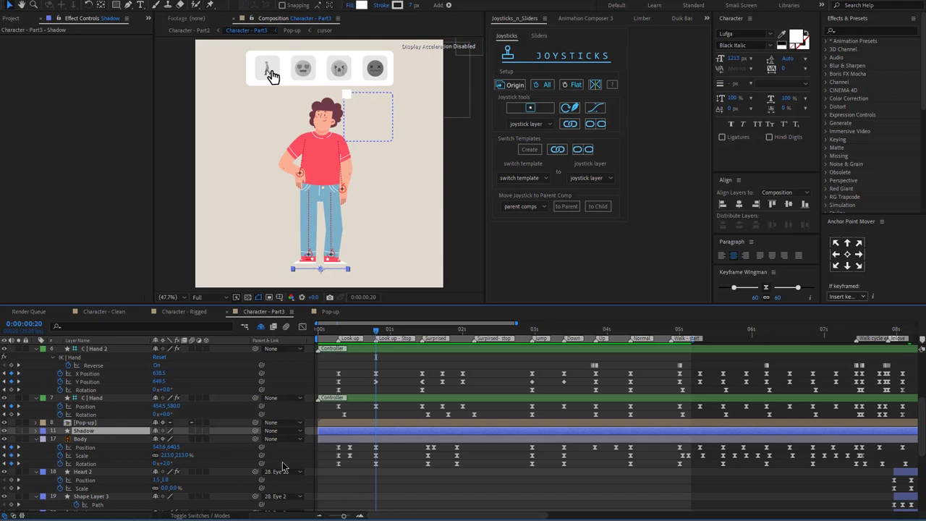
click(346, 97)
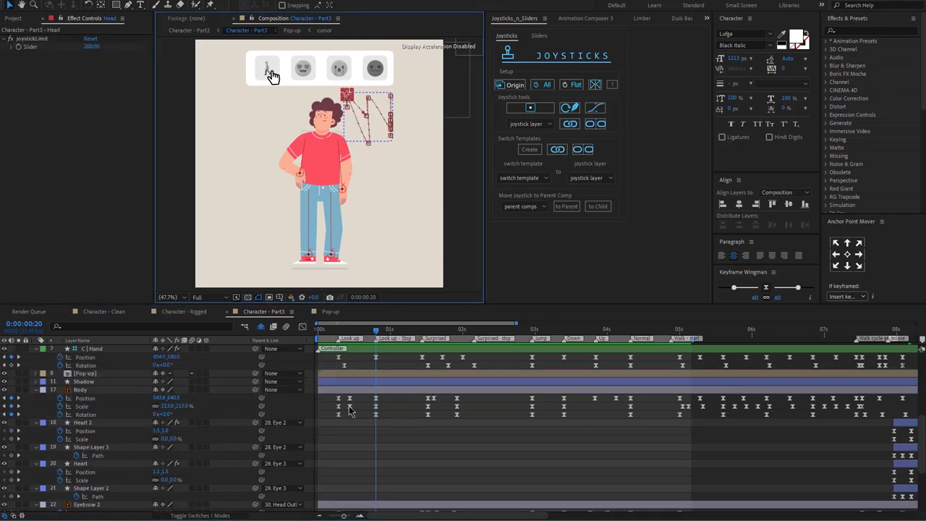
scroll(349, 411, up, 2)
click(372, 405)
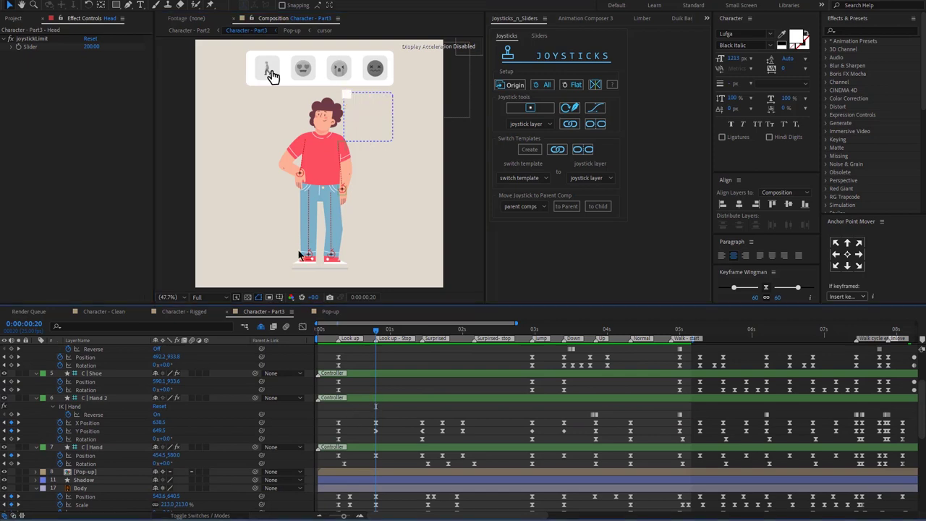
key(slash)
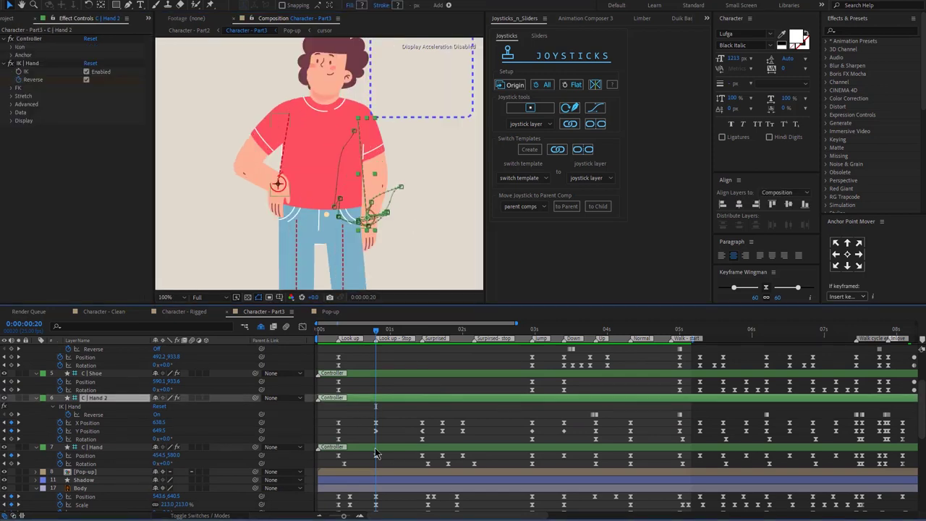
click(376, 454)
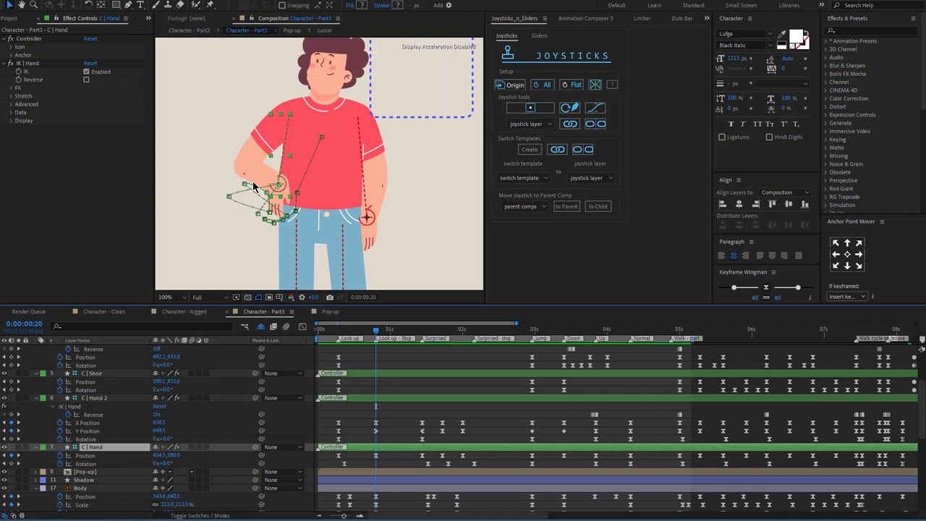
scroll(389, 424, down, 2)
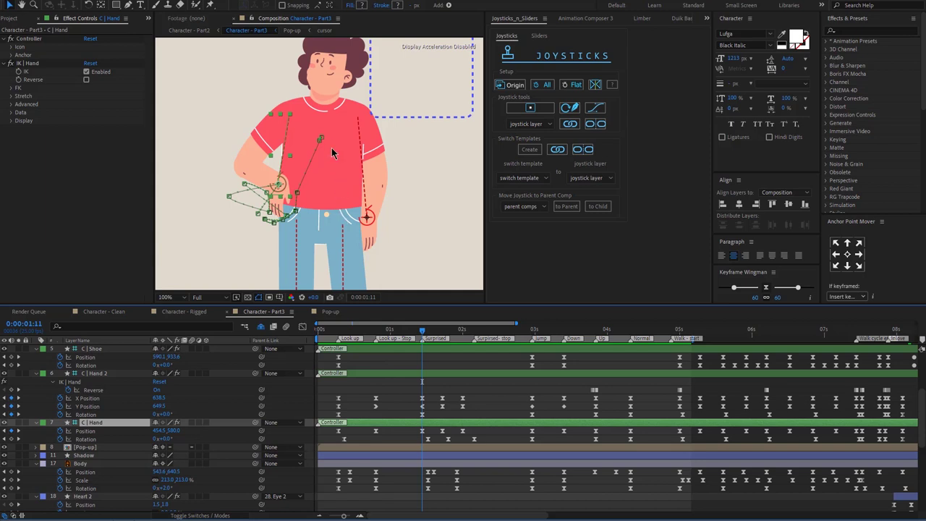
key(period)
click(168, 297)
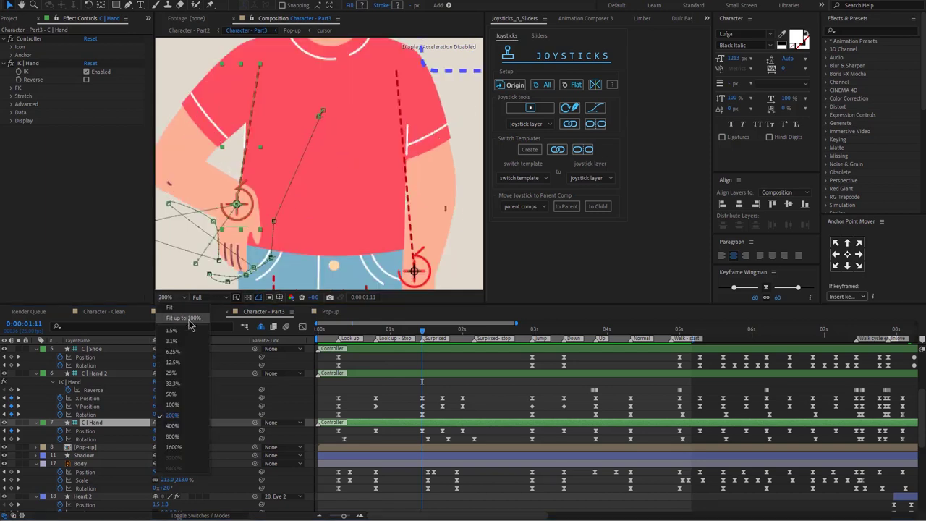
click(178, 341)
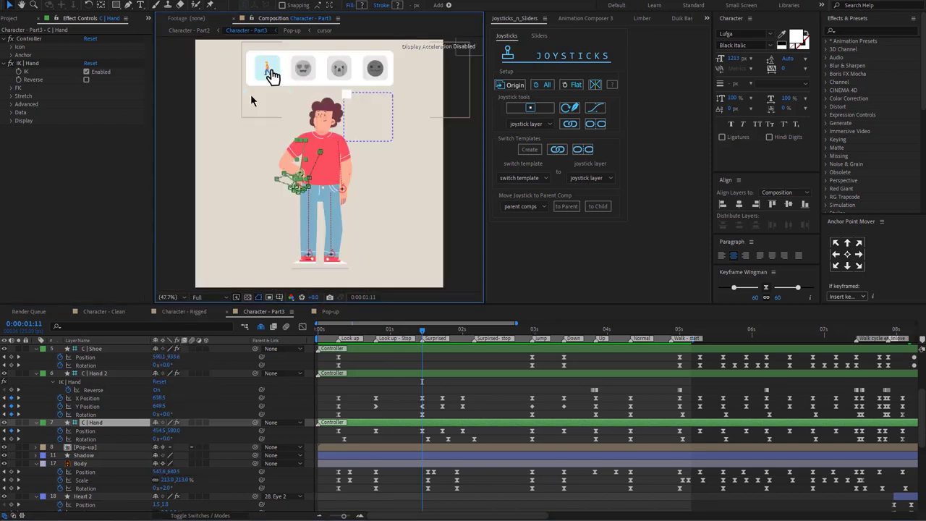
key(space)
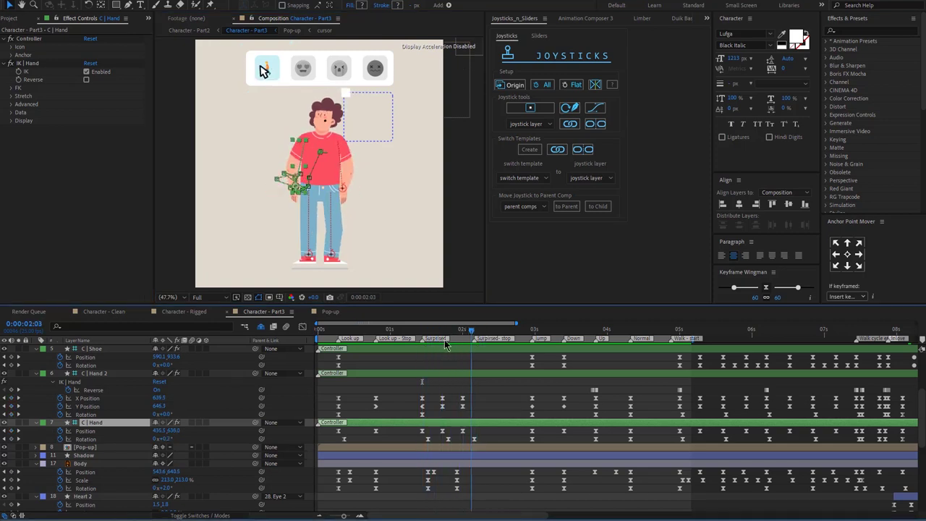
key(space)
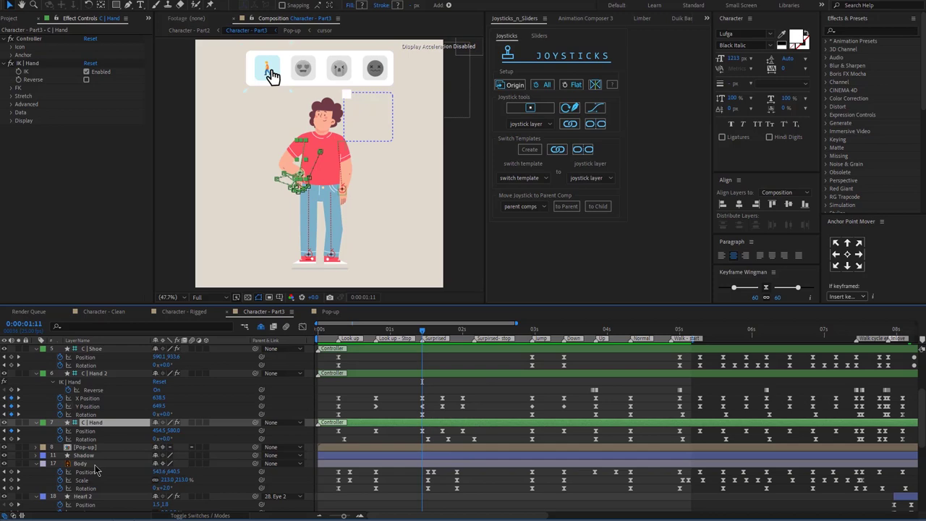
Show the Mouth comp in a widened second viewer, then switch it back to Character - Part3.
click(83, 455)
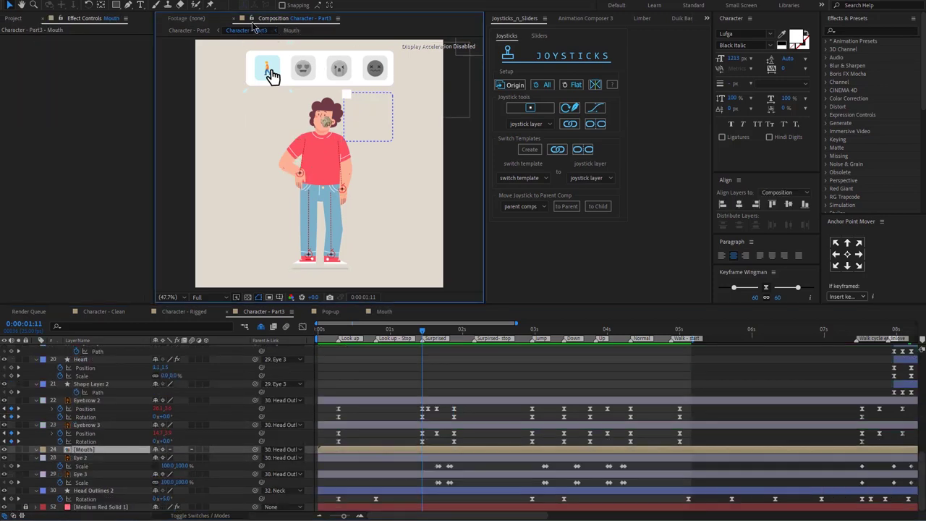
mouse_move(253, 22)
mouse_down()
mouse_move(313, 136)
mouse_move(367, 131)
mouse_up()
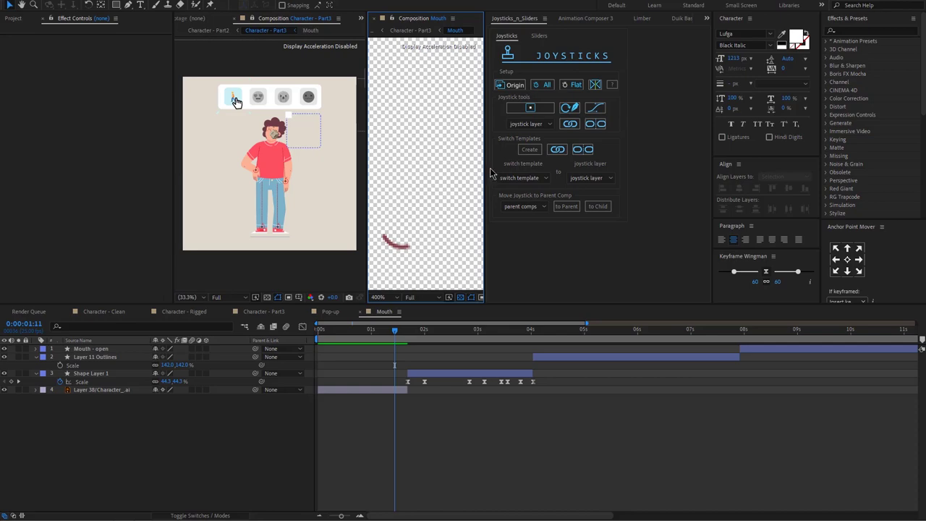
drag(483, 167, 615, 174)
mouse_move(395, 340)
mouse_down()
mouse_move(457, 329)
mouse_move(553, 333)
mouse_up()
key(shift+Escape)
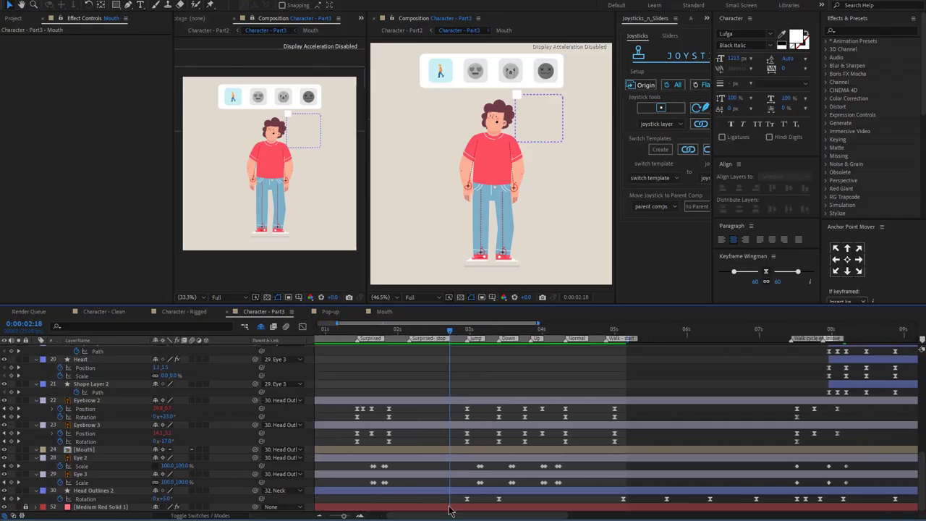
Scrub forward to the Down pose and zoom in on the character's legs and feet.
scroll(455, 403, up, 5)
scroll(455, 403, up, 3)
scroll(454, 402, up, 3)
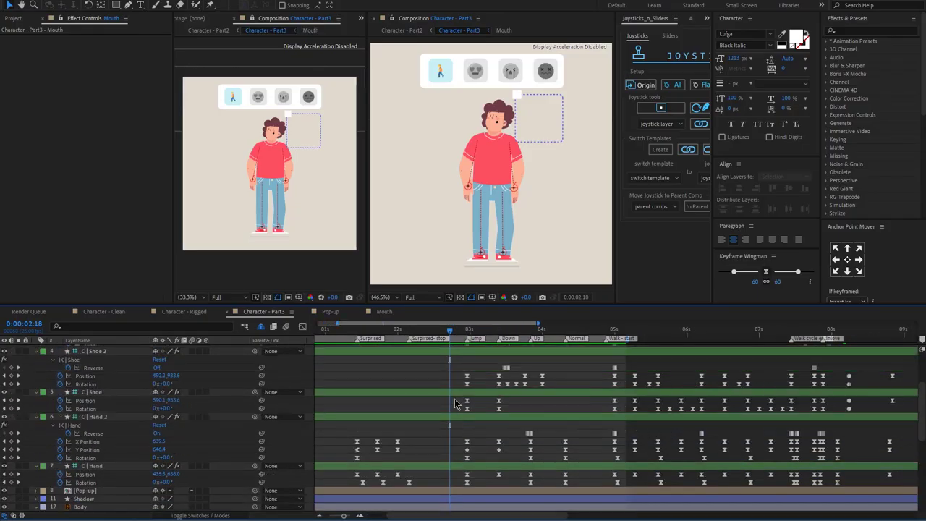
scroll(456, 391, up, 5)
scroll(458, 330, right, 1)
scroll(460, 331, right, 1)
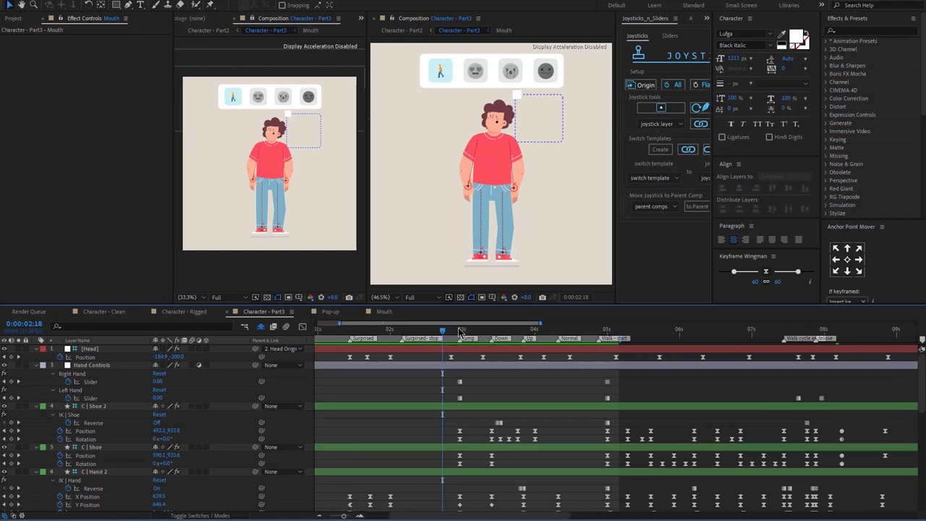
drag(467, 330, 497, 330)
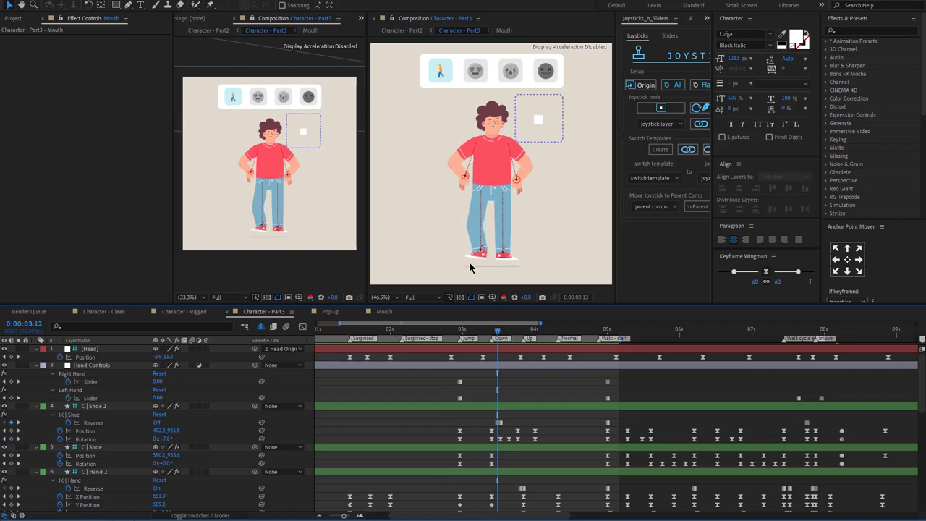
scroll(469, 267, up, 2)
scroll(478, 258, up, 1)
drag(497, 330, 461, 330)
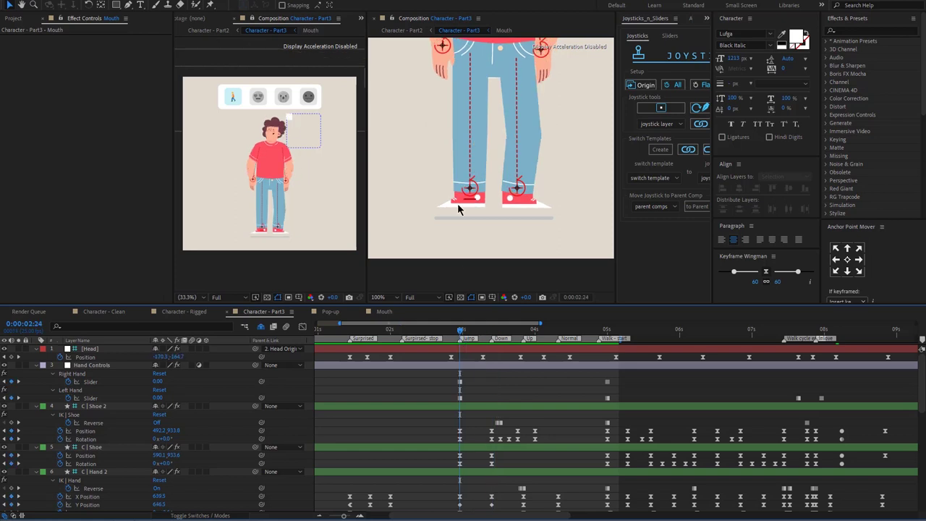
scroll(458, 209, down, 2)
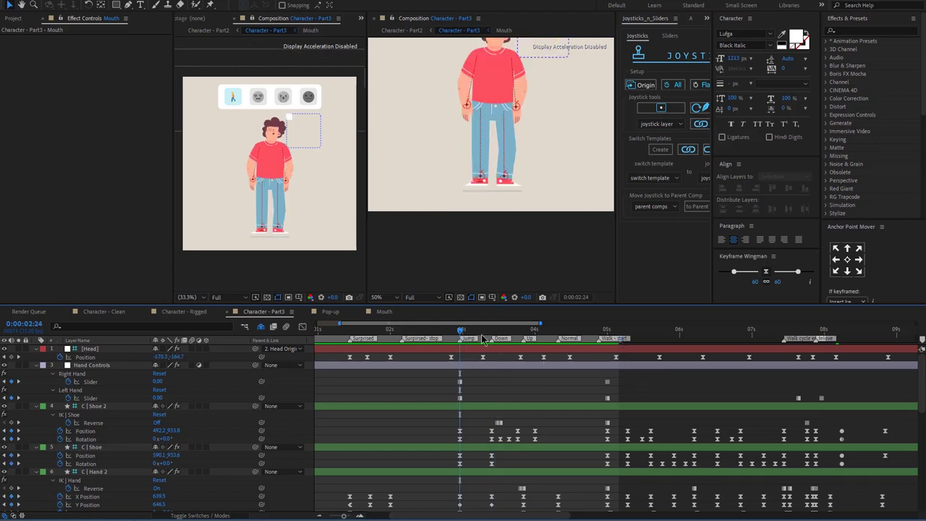
Play through the jump, then scrub back to the standing pose before it.
key(space)
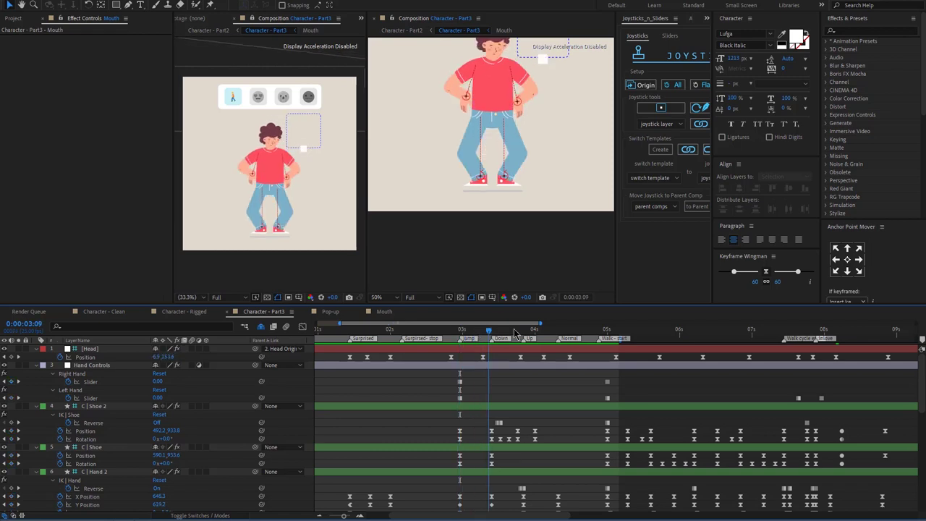
key(space)
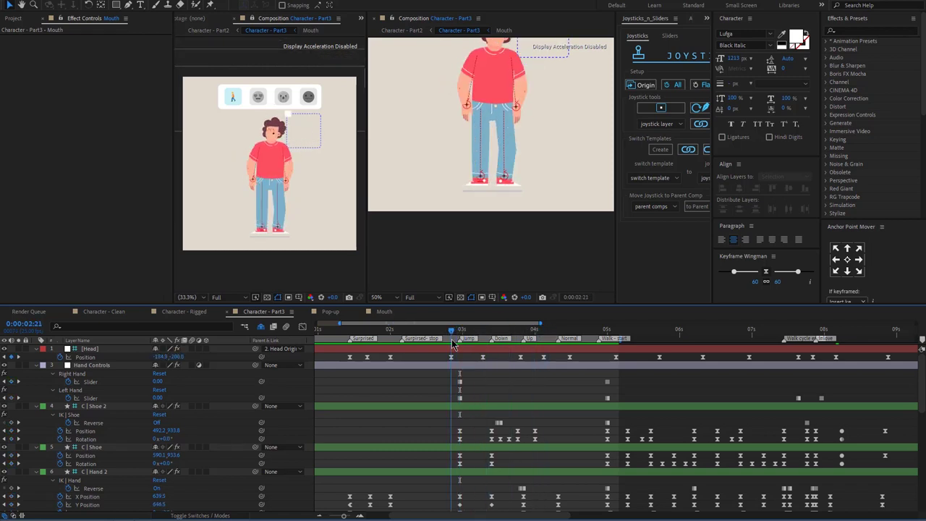
click(543, 330)
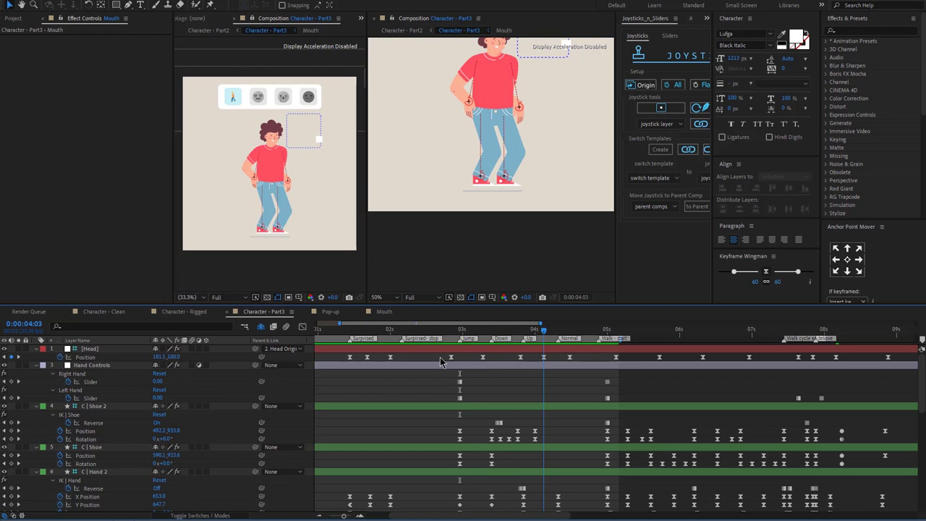
mouse_move(543, 330)
mouse_down()
mouse_move(441, 362)
mouse_move(495, 366)
mouse_up()
Select C | Shoe 2 and enable its IK Reverse at the Down marker.
click(505, 407)
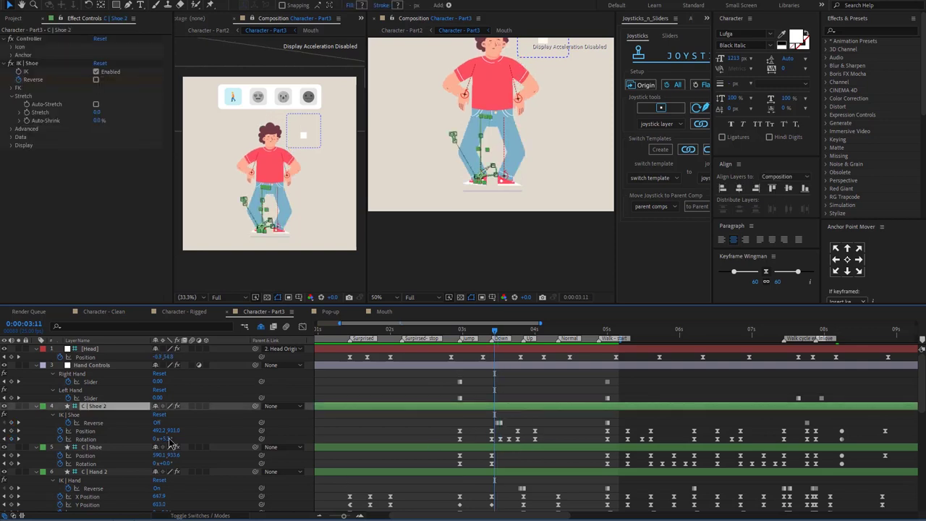
click(86, 432)
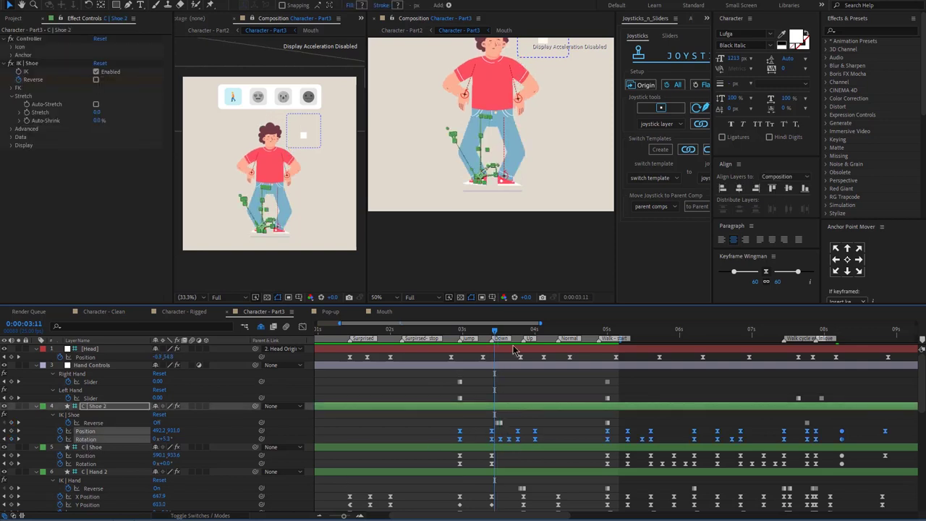
drag(492, 333, 500, 333)
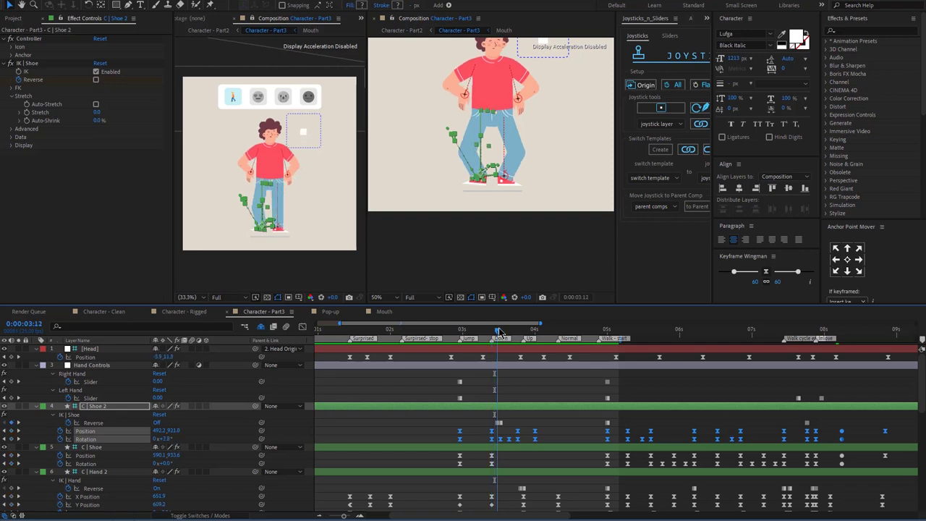
click(458, 421)
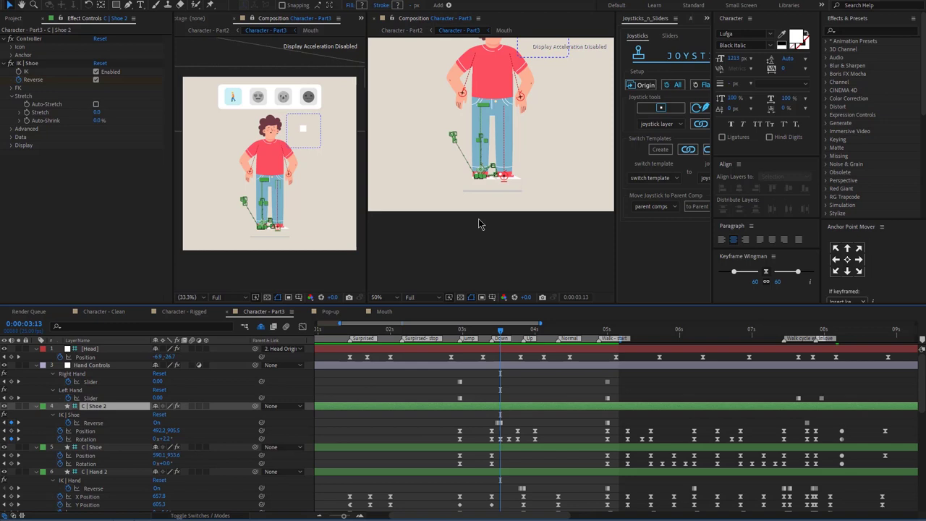
scroll(490, 176, up, 2)
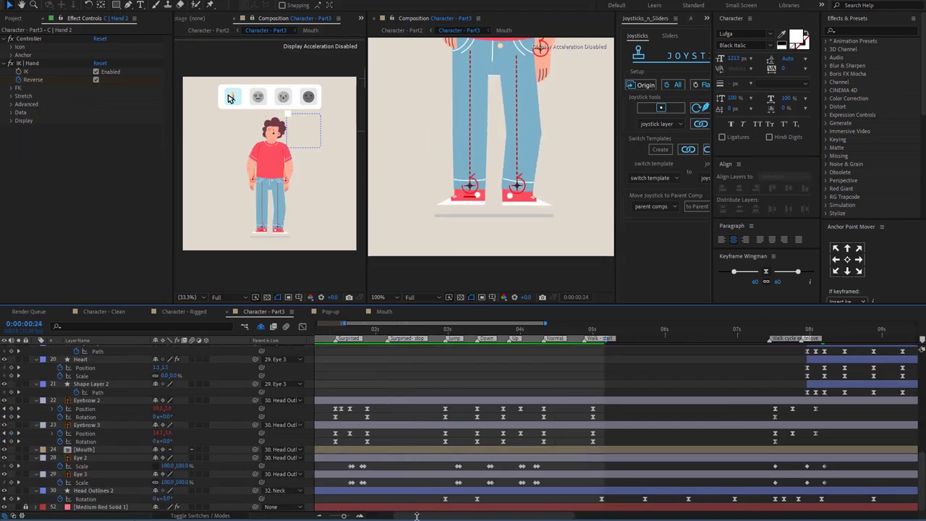
Jump to the Surprised marker and select the Eyebrow 2, Mouth, and eye layers.
scroll(416, 516, left, 3)
click(348, 329)
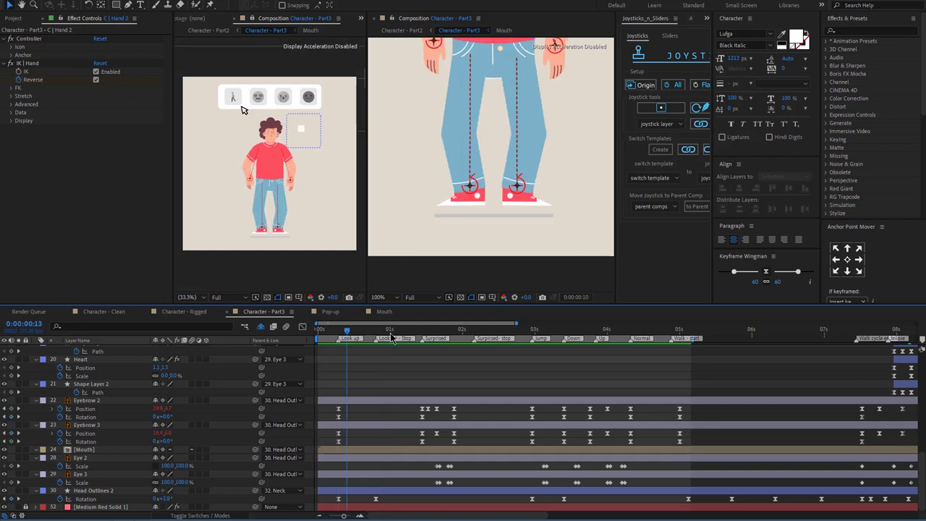
click(427, 344)
click(85, 417)
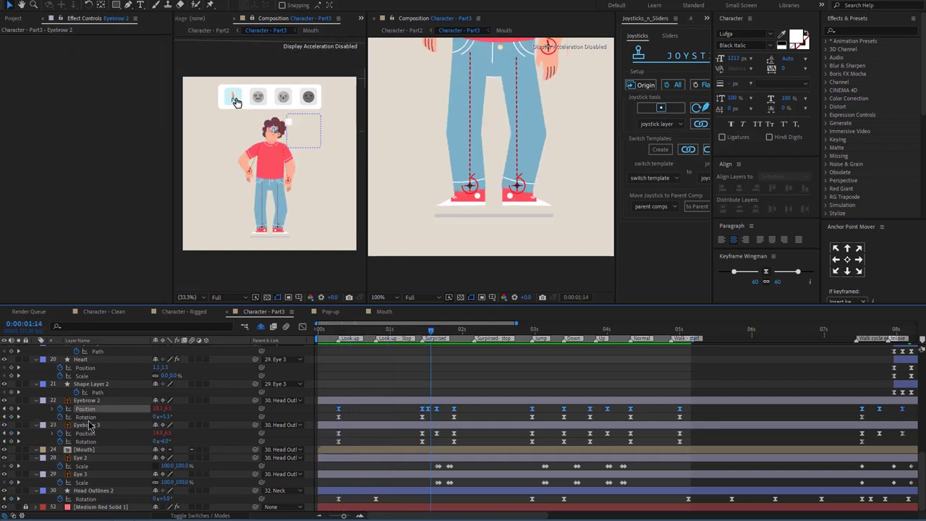
click(89, 442)
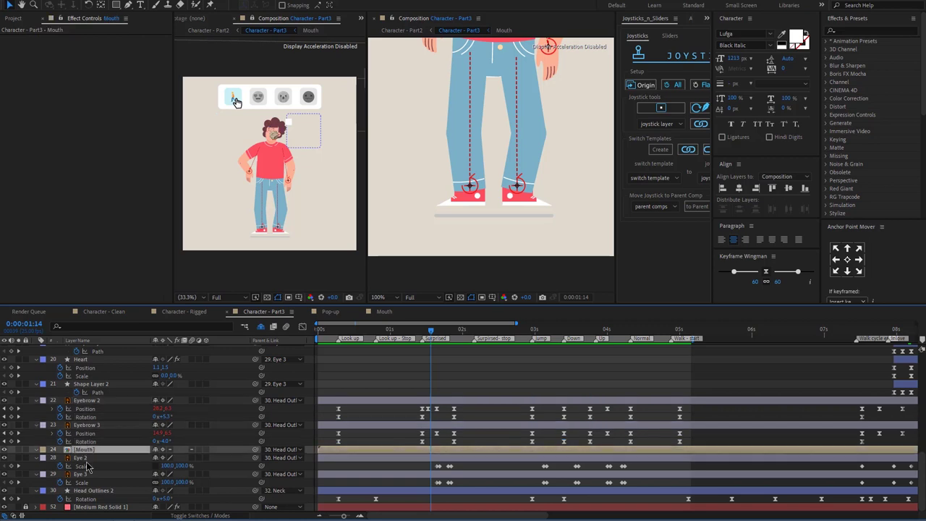
click(85, 467)
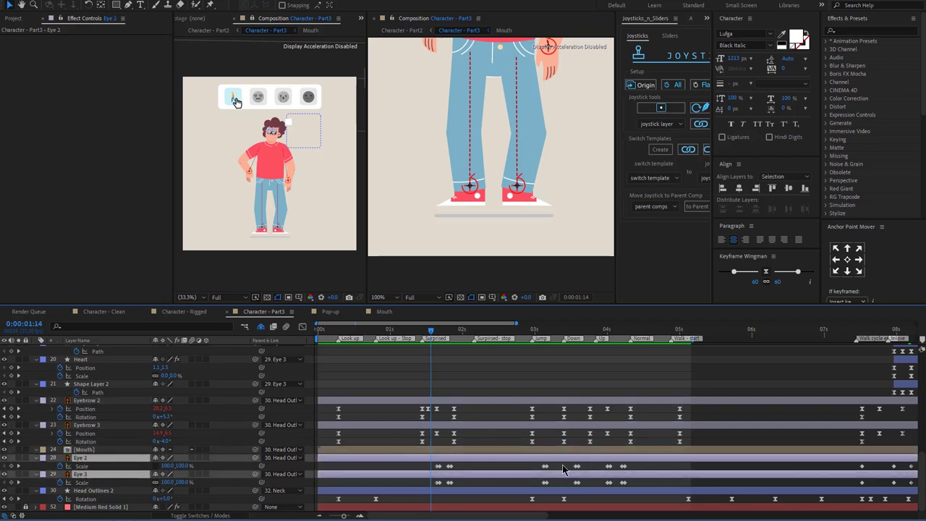
Zoom the viewer to 400% on the face and scrub to 0:00:03:24.
key(period)
key(period)
key(period)
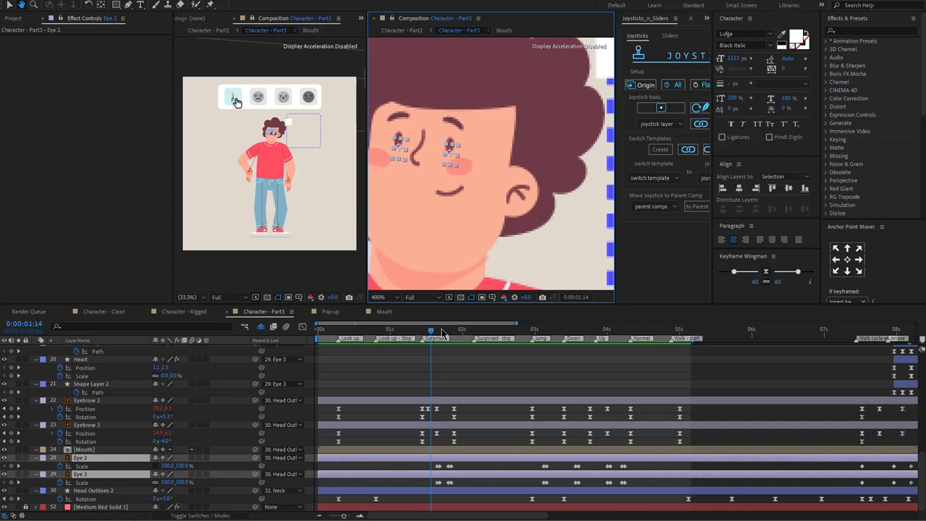
drag(443, 333, 629, 332)
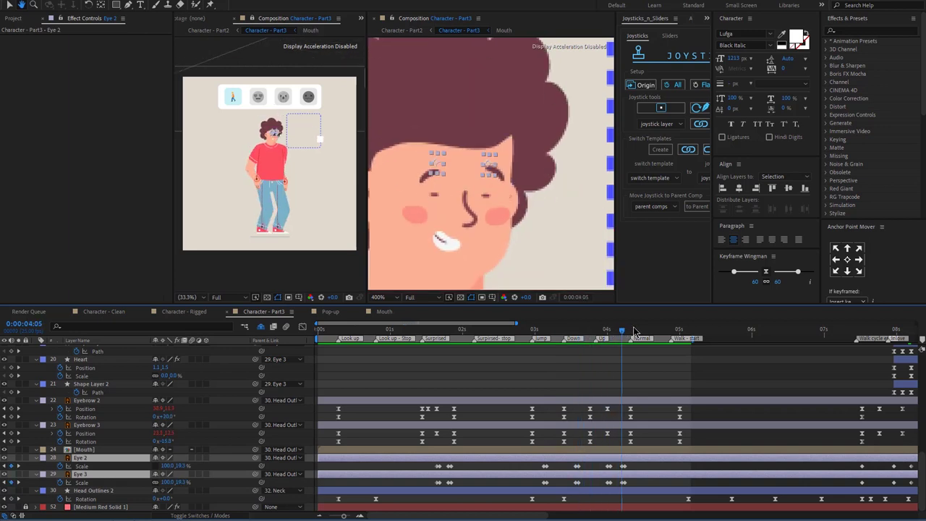
drag(634, 331, 605, 331)
Zoom the viewer back out to the whole character and return to the start.
click(444, 208)
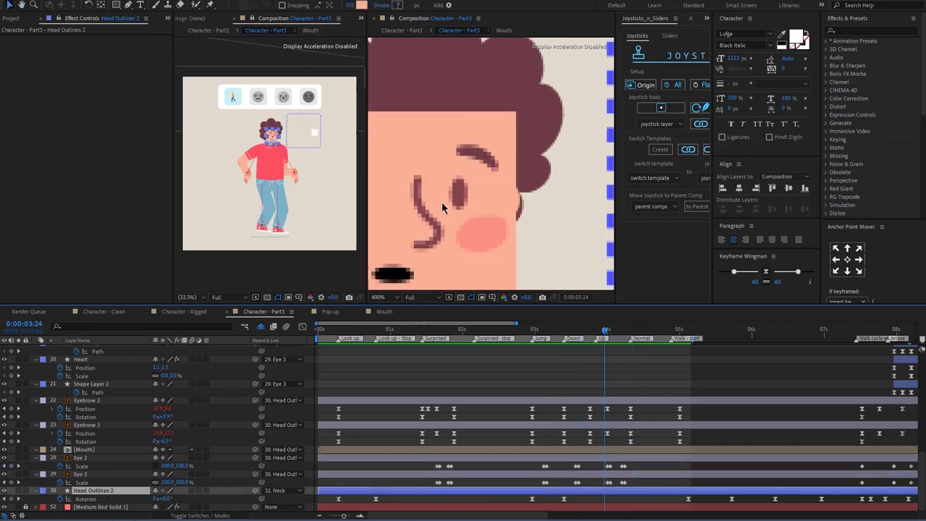
scroll(494, 177, down, 2)
scroll(495, 178, down, 2)
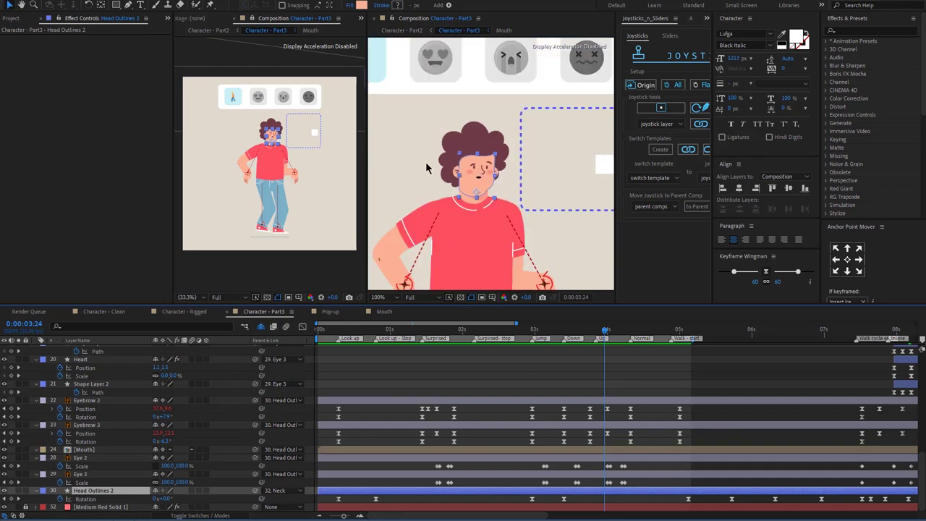
key(Home)
key(space)
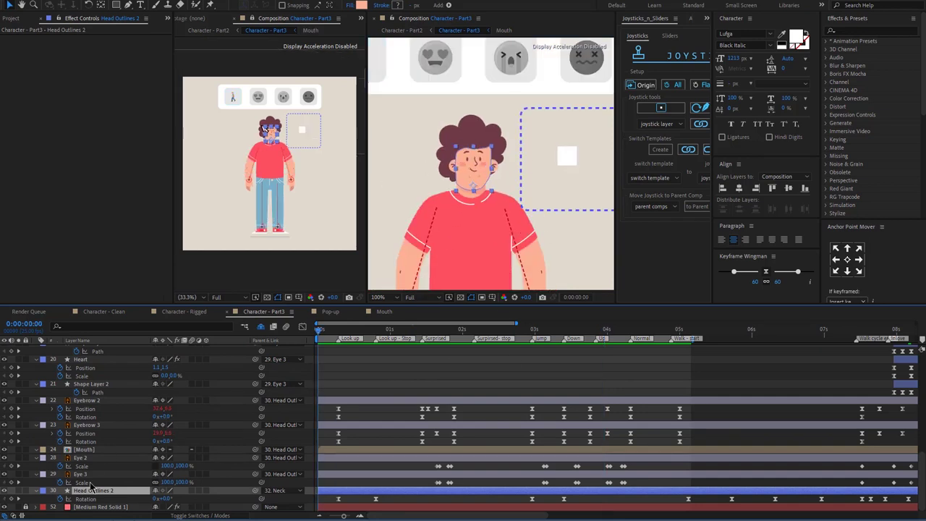
Click through Eye 3, Eye 2, Eyebrow 3, and Eyebrow 2, then select Head Outlines 2.
click(92, 475)
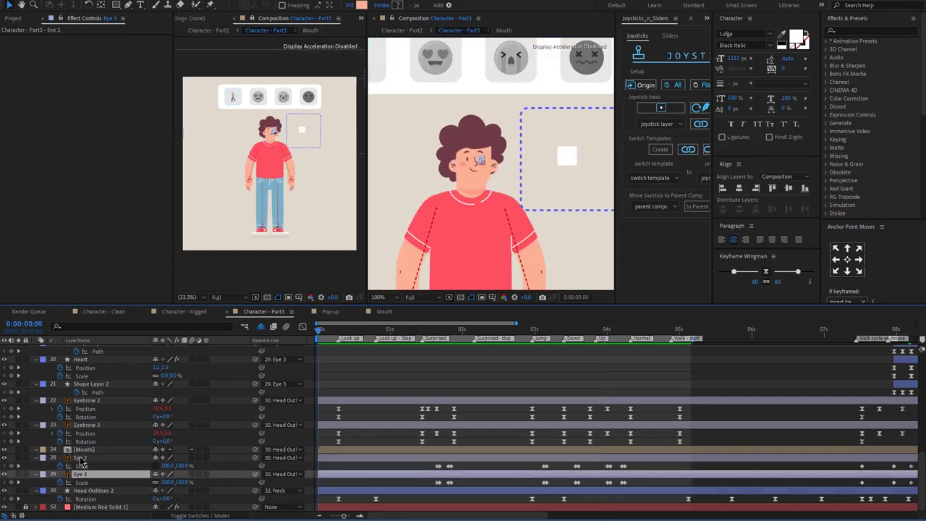
click(95, 457)
click(103, 426)
click(102, 401)
scroll(102, 404, up, 3)
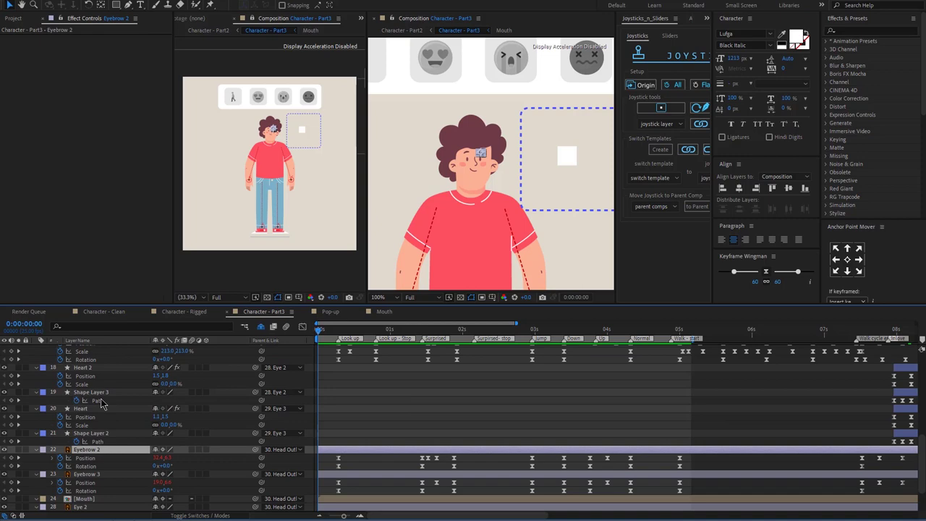
scroll(101, 404, up, 5)
scroll(101, 403, up, 5)
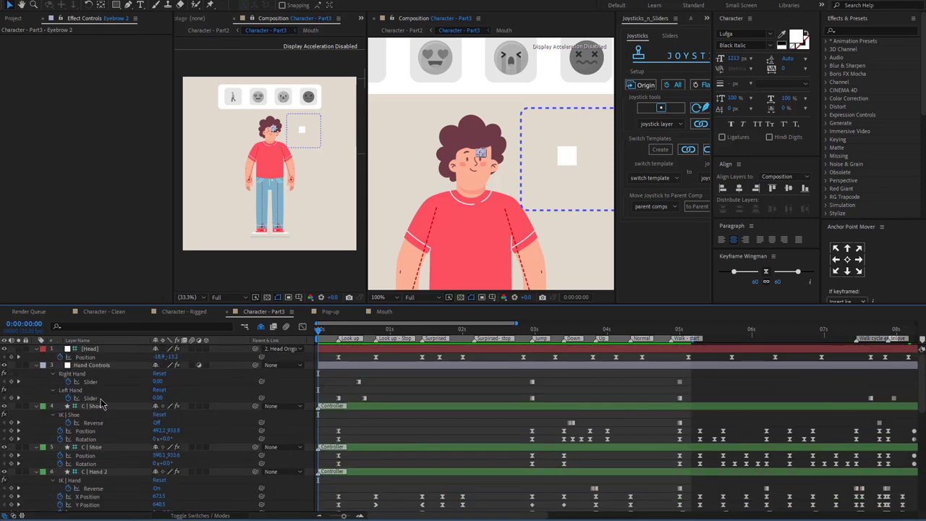
scroll(101, 404, down, 4)
scroll(101, 404, down, 5)
scroll(101, 404, down, 4)
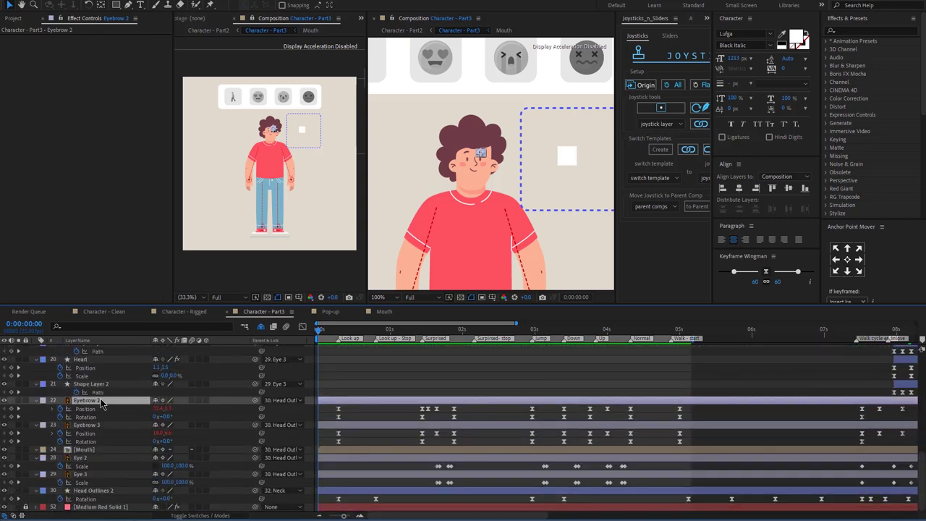
click(93, 490)
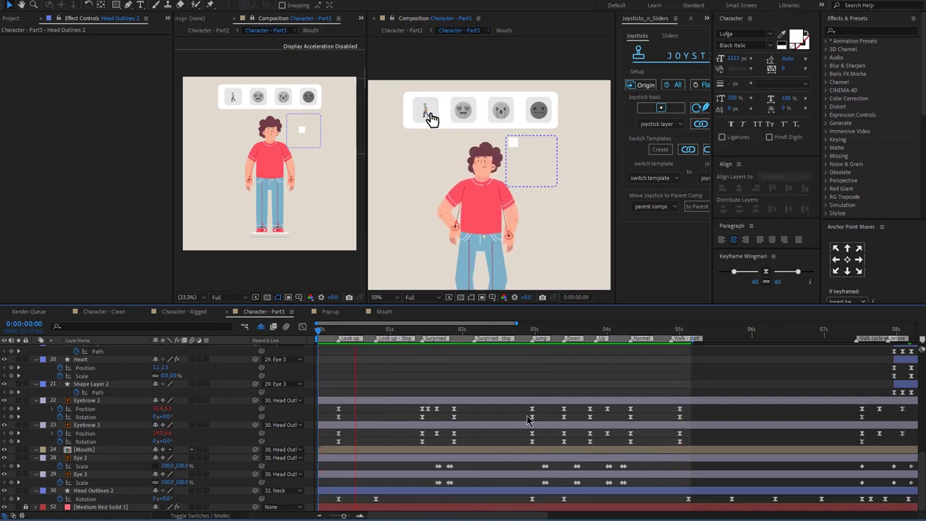
Show the full 15-second timeline and scrub to the in-love pose at 8:15, then back to 7:14.
key(minus)
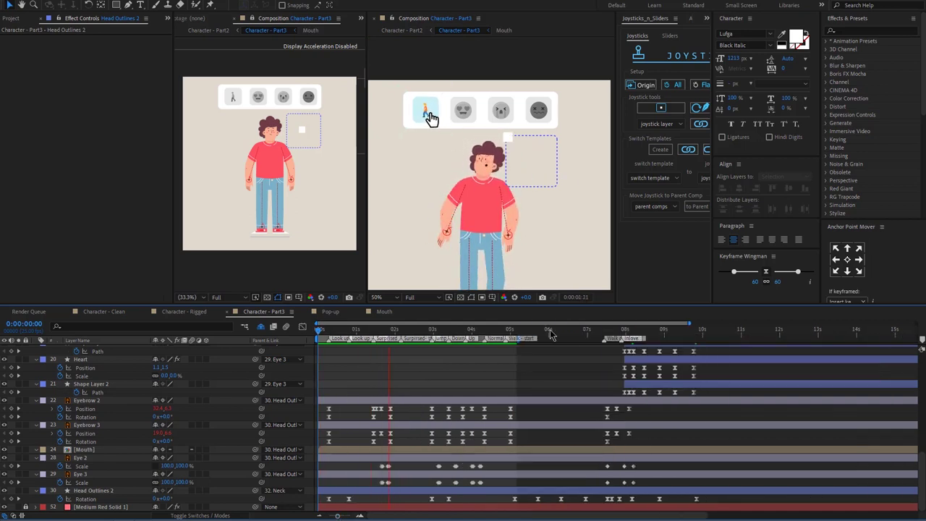
click(551, 332)
drag(567, 335, 650, 342)
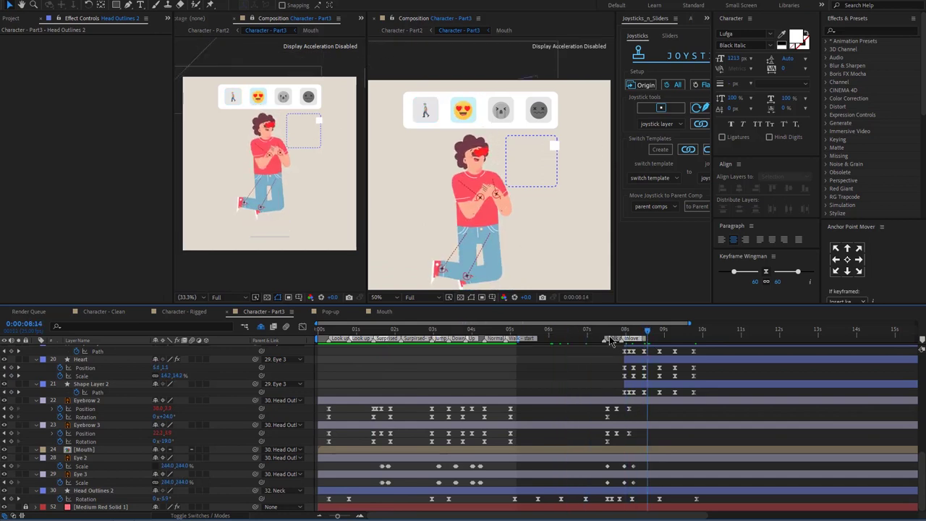
drag(650, 342, 610, 342)
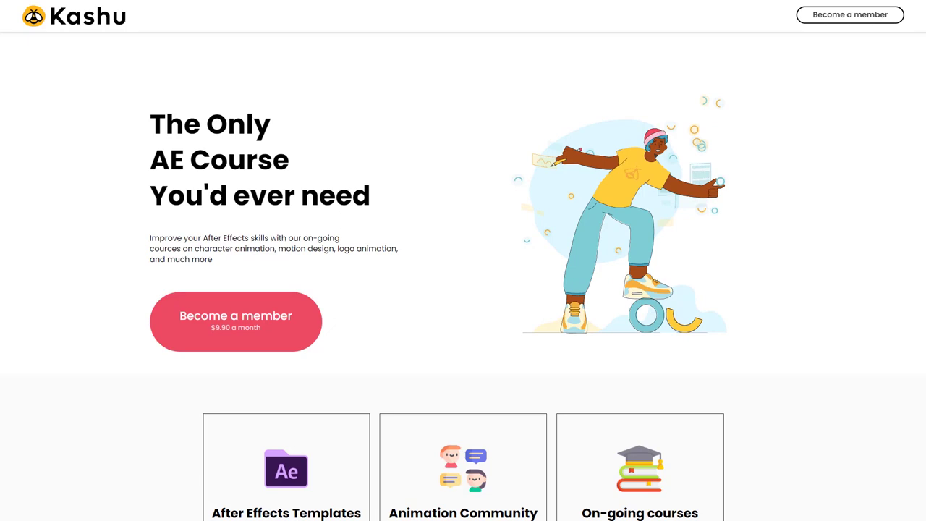
Scroll down to the Kashu course cards and page the carousel forward and back.
scroll(463, 275, down, 2)
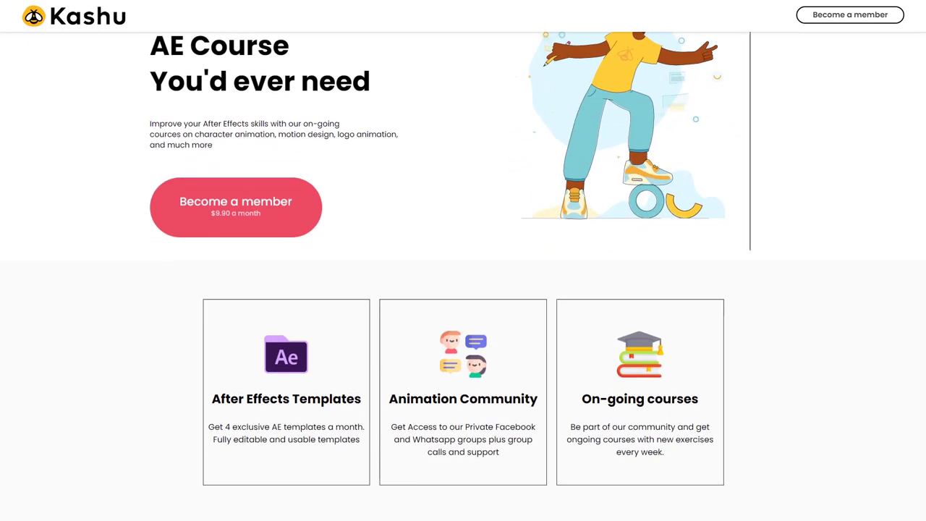
scroll(463, 275, down, 4)
scroll(463, 275, down, 2)
scroll(925, 129, down, 2)
scroll(916, 188, down, 3)
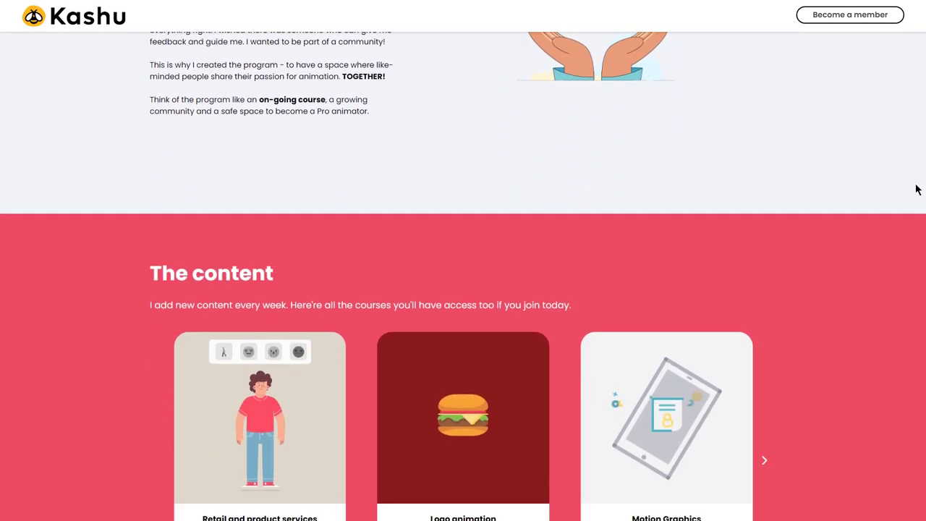
scroll(913, 212, down, 3)
click(767, 271)
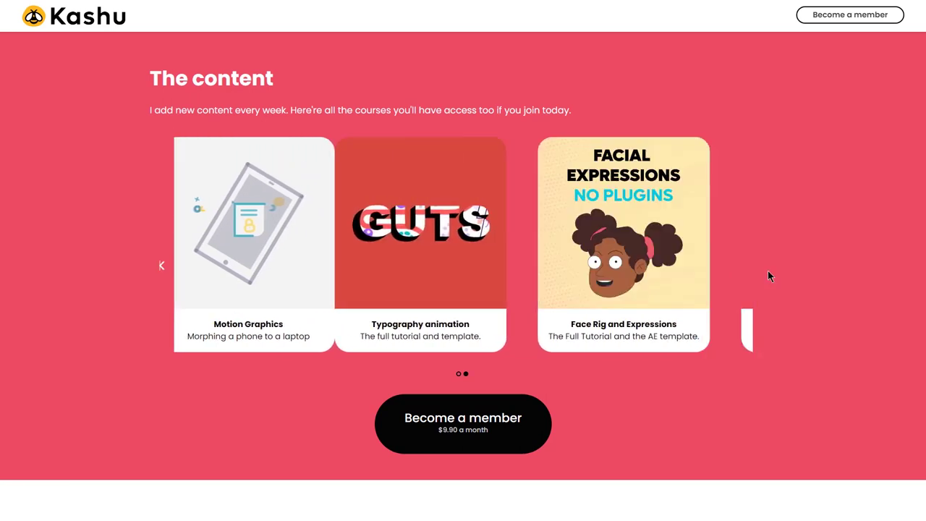
click(163, 269)
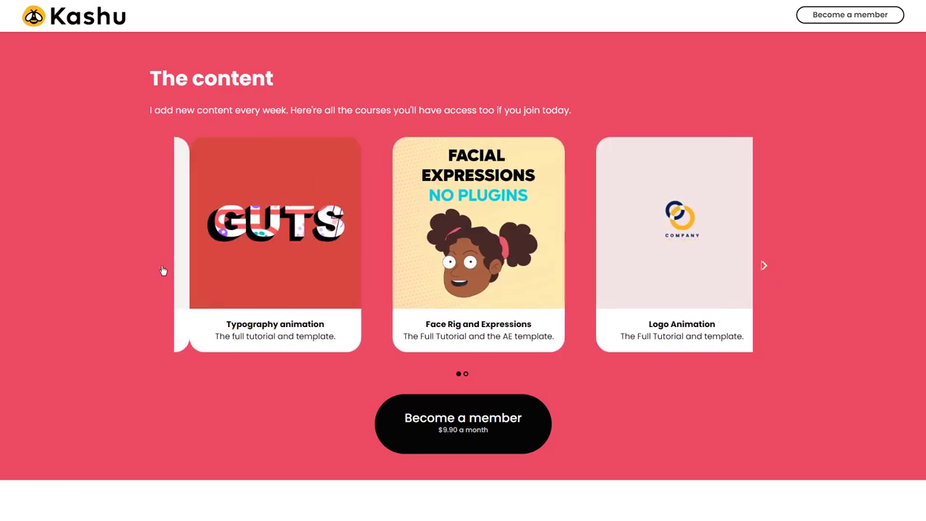
Scroll further down to the How does it work? section.
scroll(162, 271, down, 4)
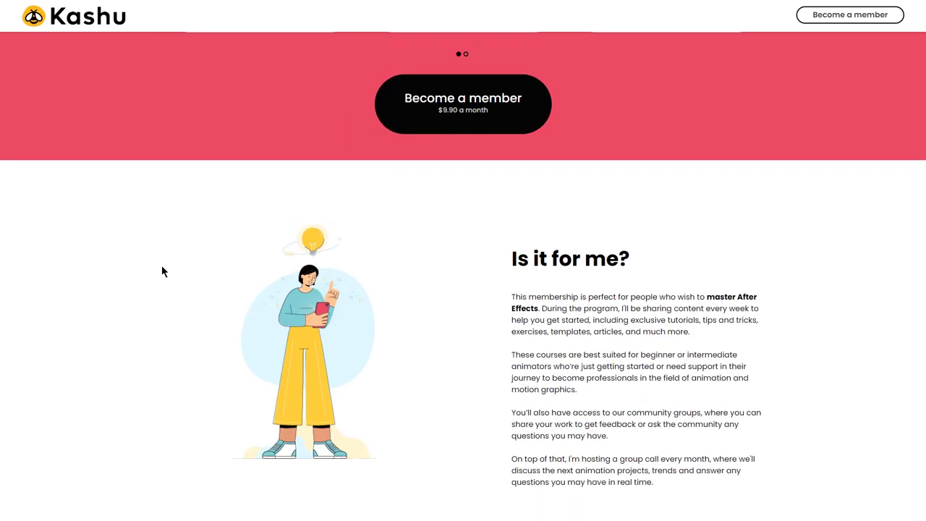
scroll(162, 272, down, 2)
scroll(162, 272, down, 5)
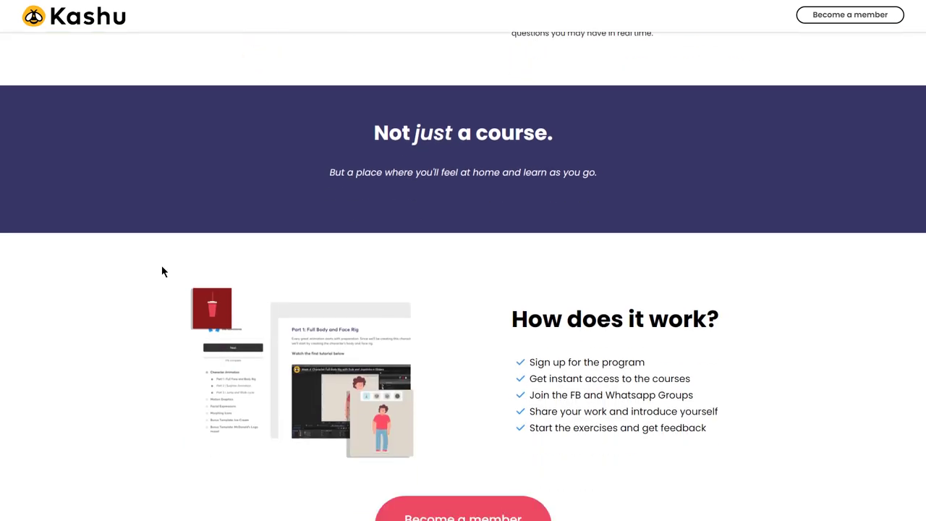
scroll(162, 271, down, 2)
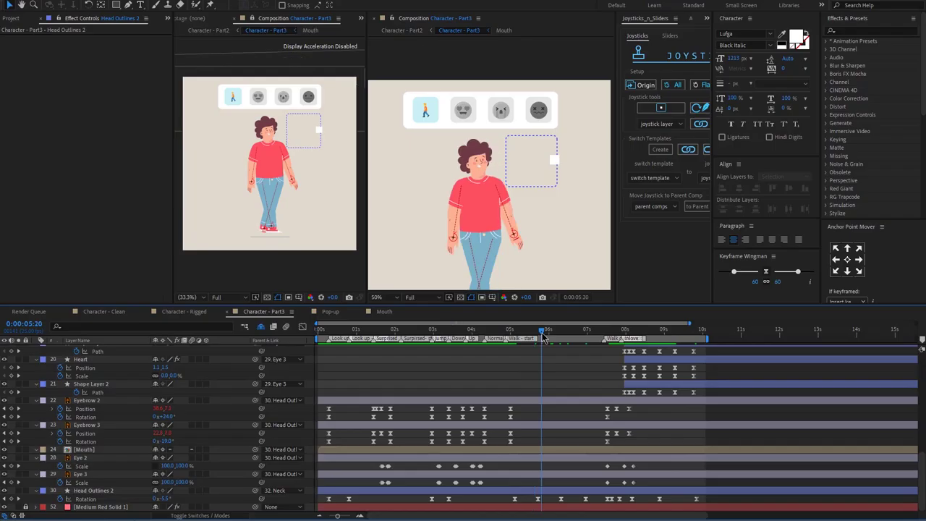
Play Character - Part3 to watch the heart-eyes in-love reaction.
key(space)
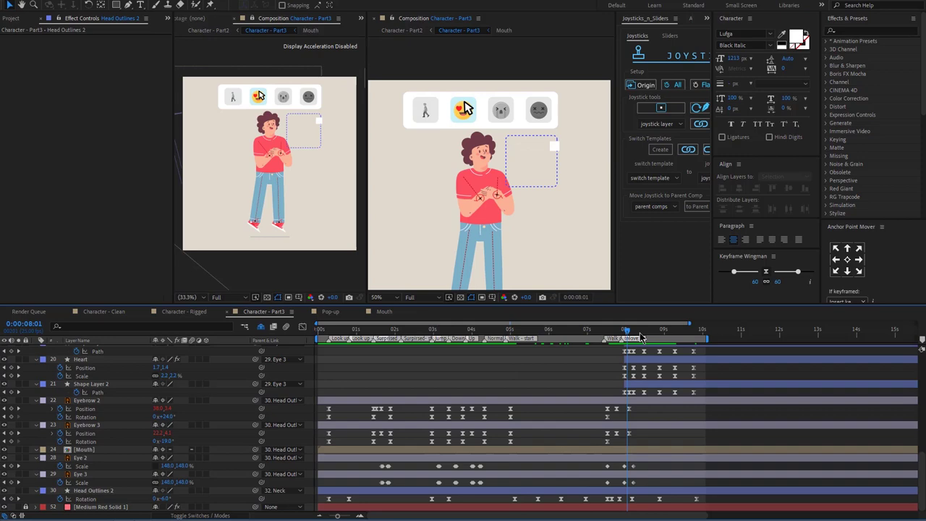